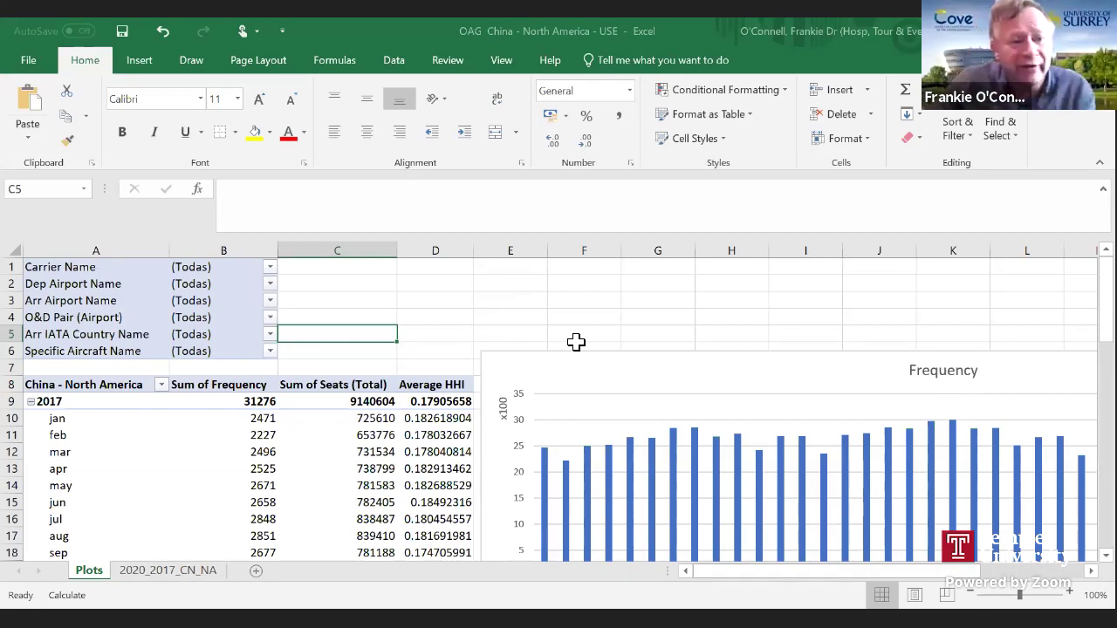
# Browse the Carrier Name filter list and close it without applying a filter.
pyautogui.click(270, 272)
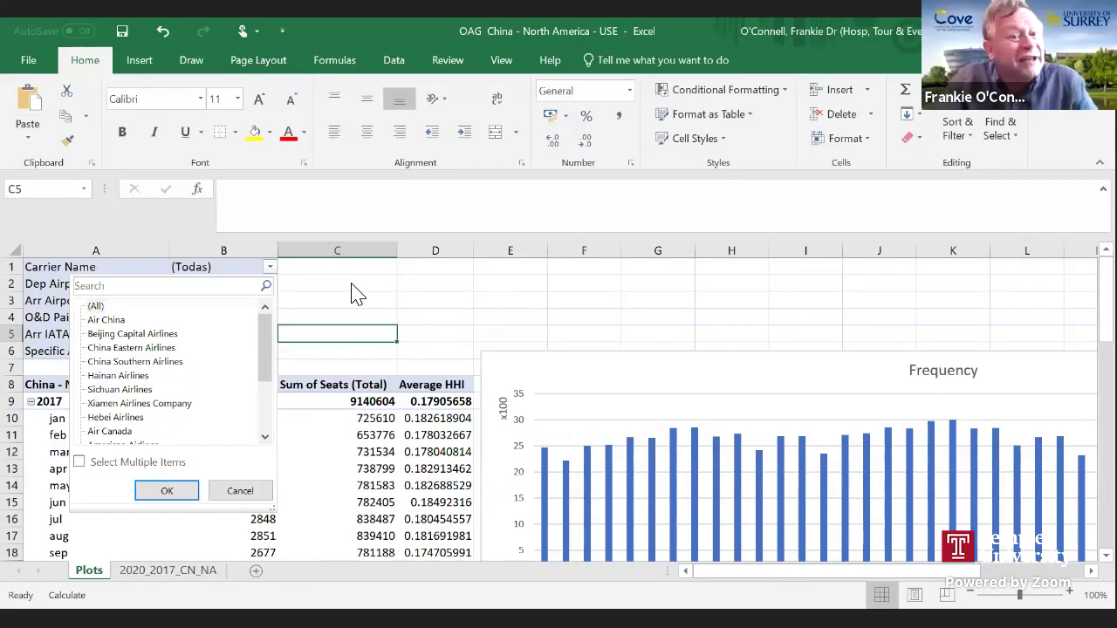
pyautogui.scroll(-2, 259, 410)
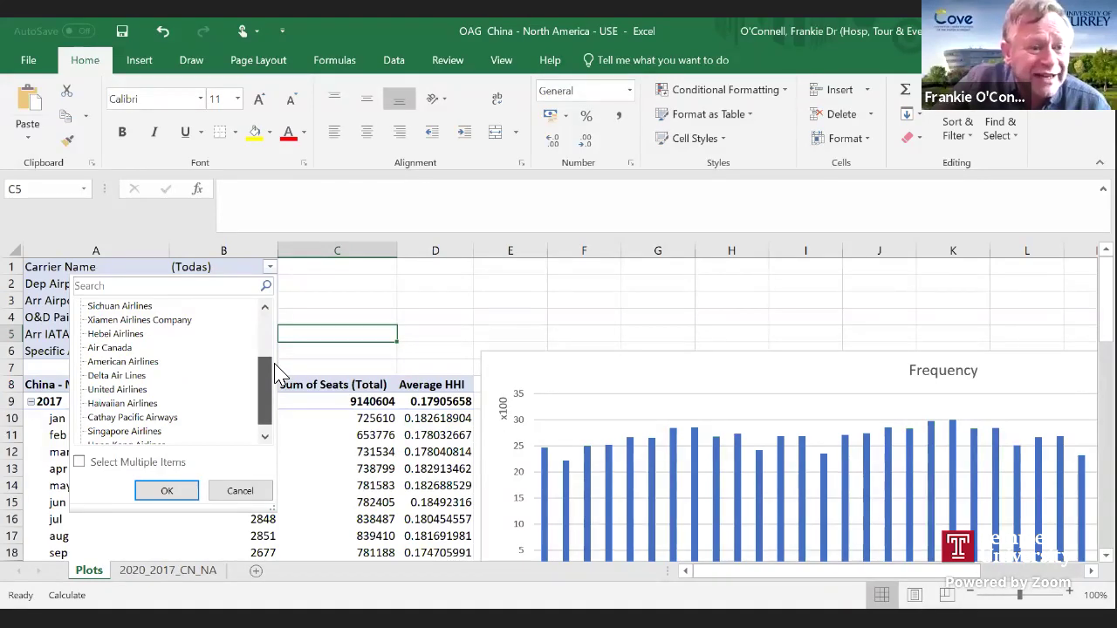
pyautogui.scroll(2, 275, 365)
pyautogui.scroll(1, 275, 364)
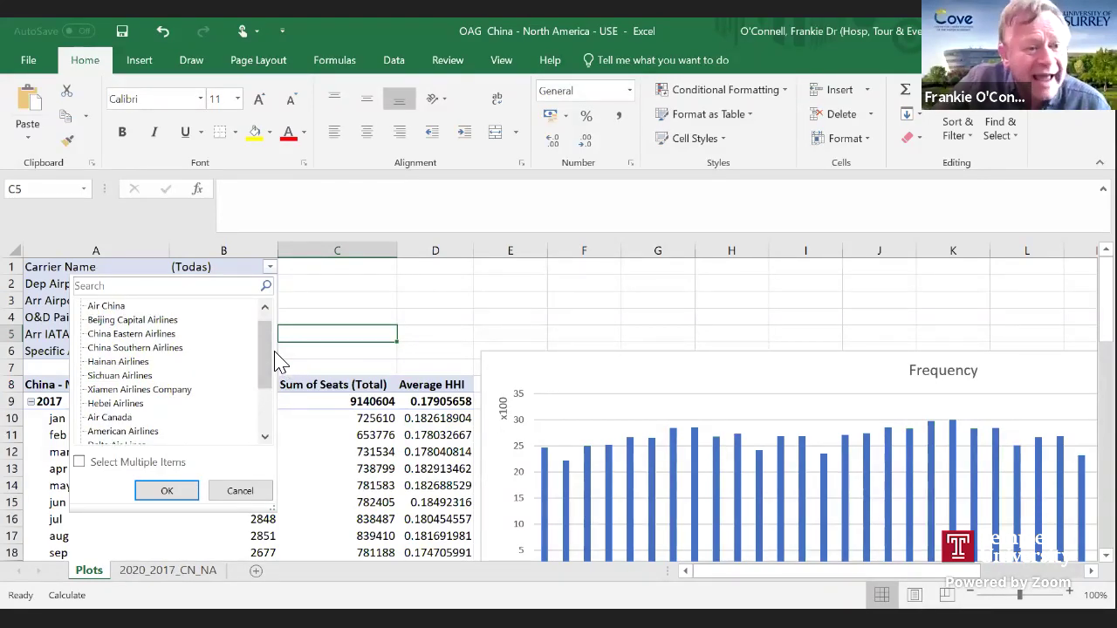
pyautogui.click(247, 499)
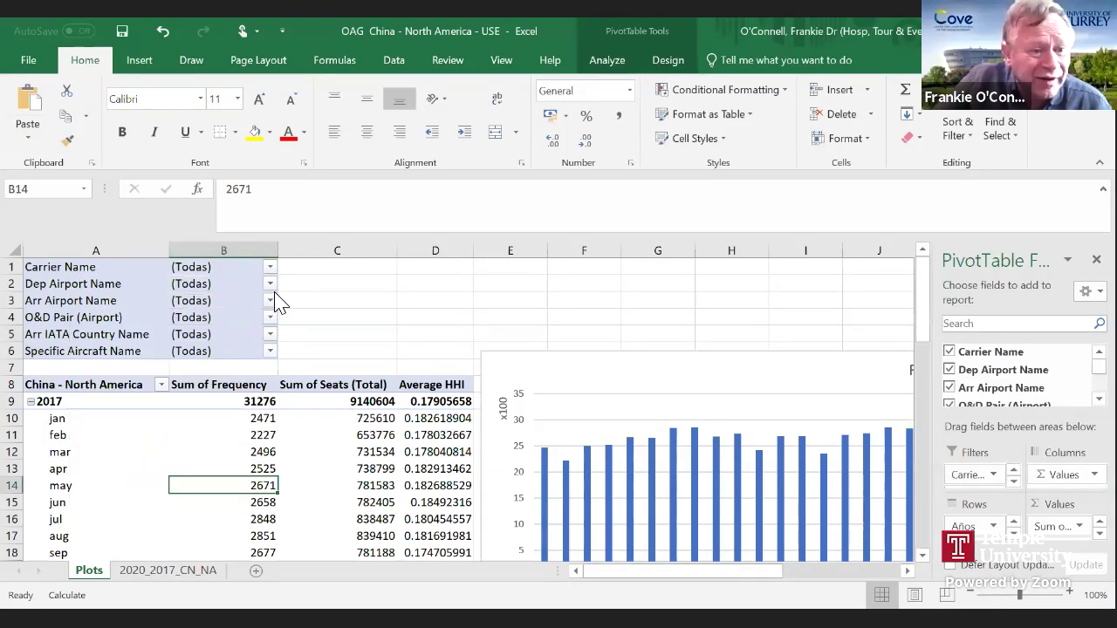
# Check the Arr Airport Name filter unchanged, then bring up the O&D Pair (Airport) list.
pyautogui.click(270, 300)
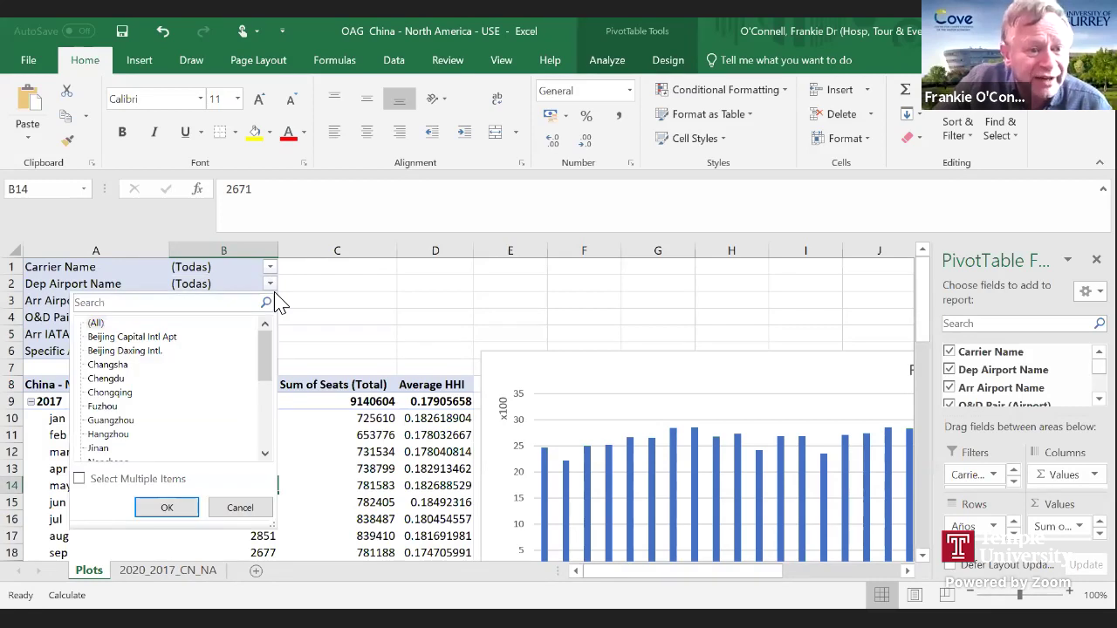
pyautogui.click(326, 314)
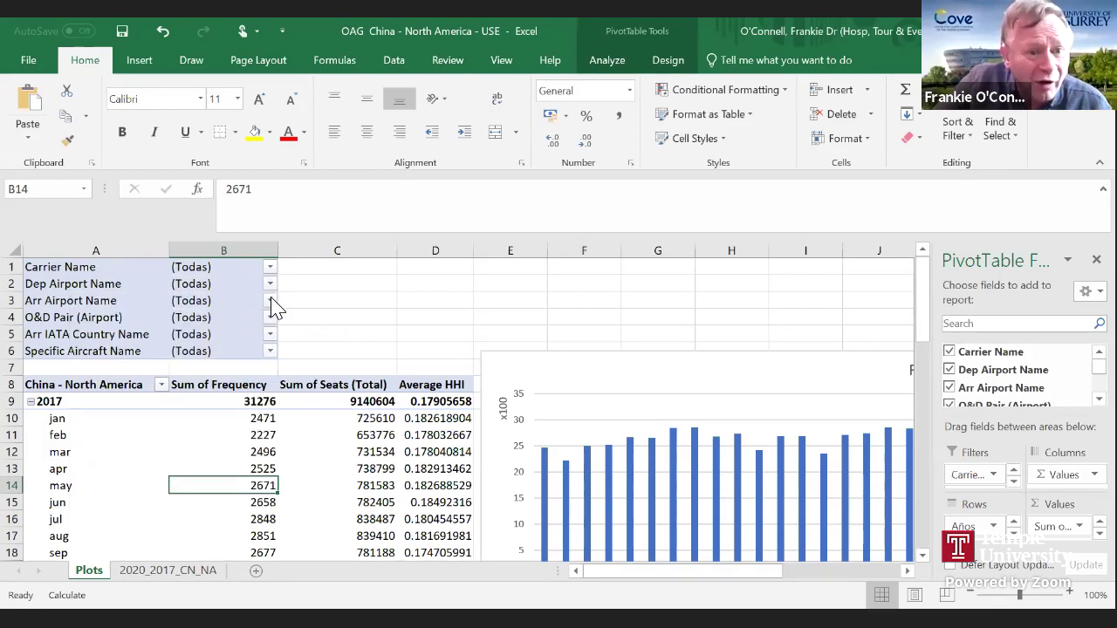
pyautogui.click(270, 302)
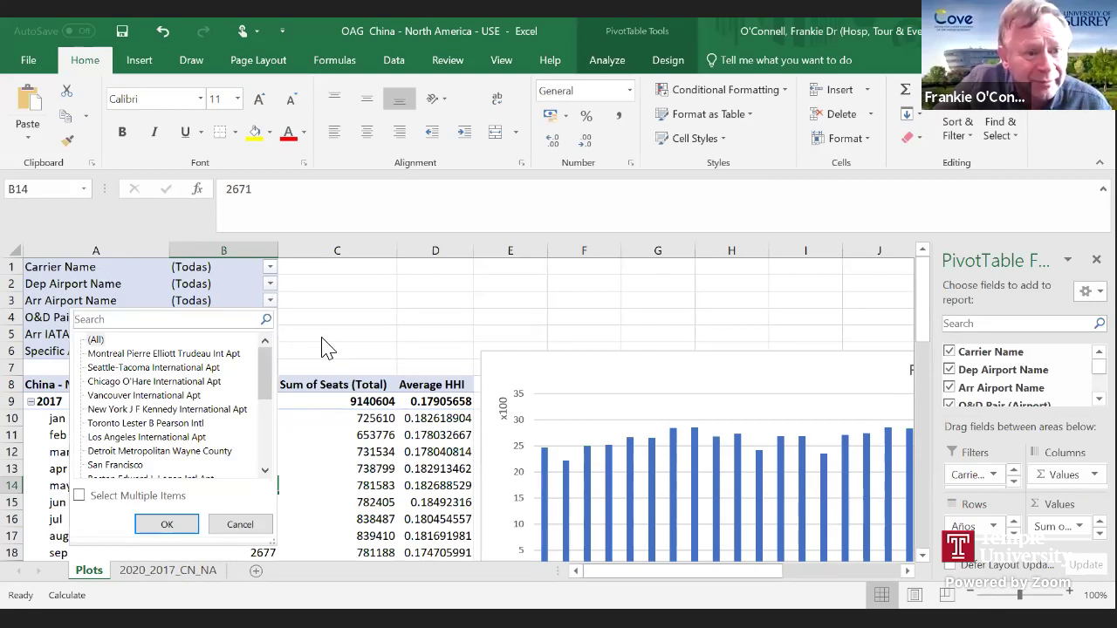
pyautogui.press('Escape')
pyautogui.click(271, 322)
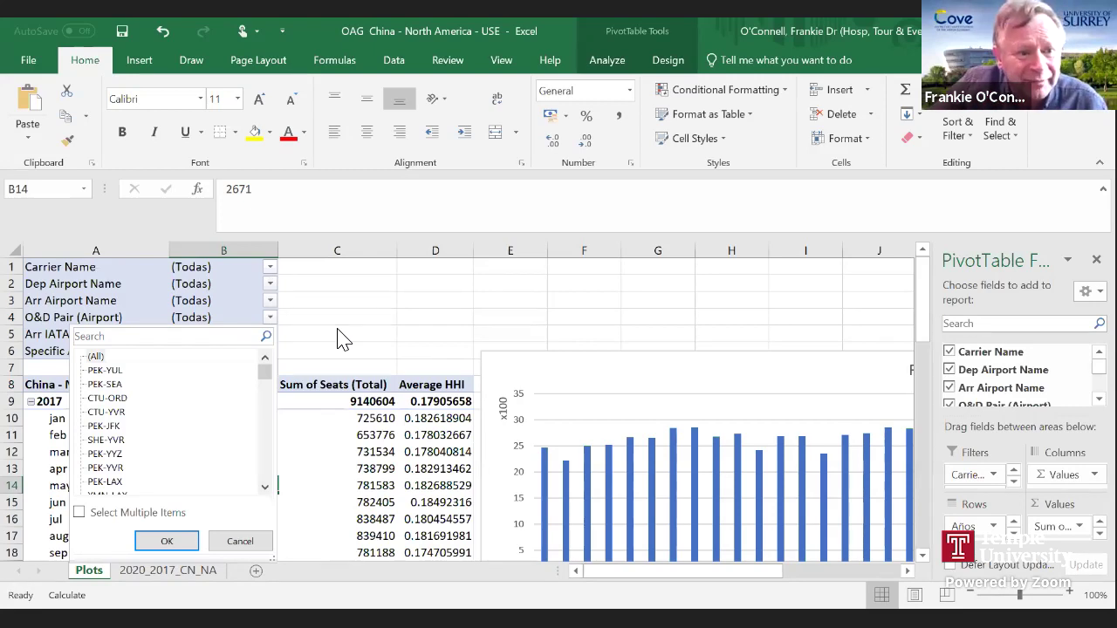
# Dismiss the O&D Pair and Arr IATA Country Name lists, leaving both on all items.
pyautogui.click(301, 339)
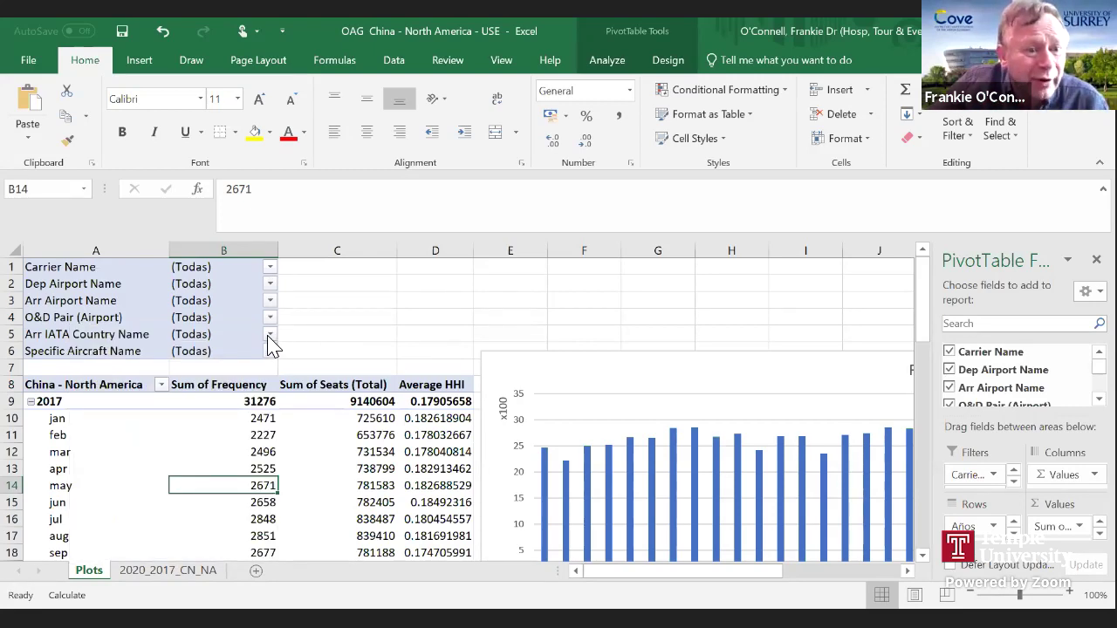
pyautogui.click(270, 337)
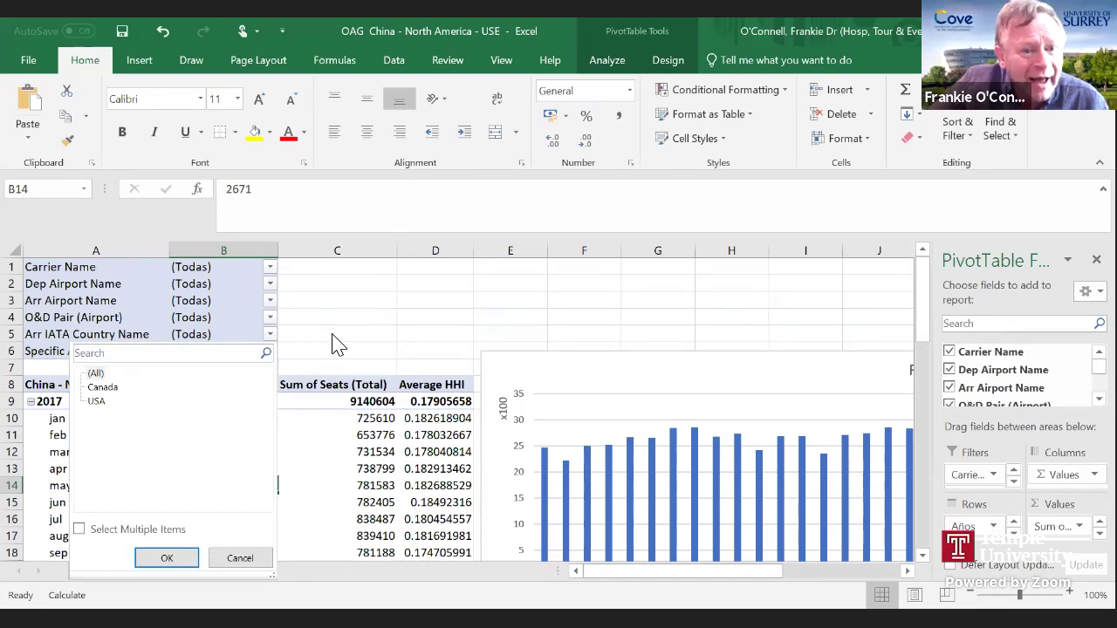
pyautogui.click(276, 358)
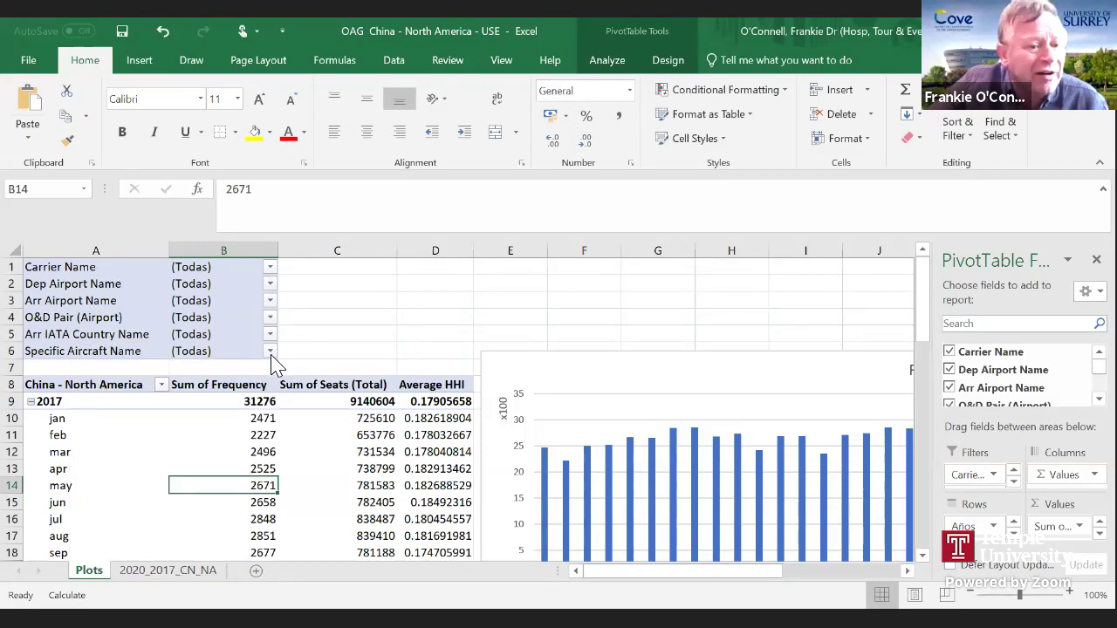
# Scroll through the Specific Aircraft Name list and dismiss it with all aircraft kept.
pyautogui.click(271, 353)
pyautogui.moveTo(270, 406); pyautogui.dragTo(265, 443)
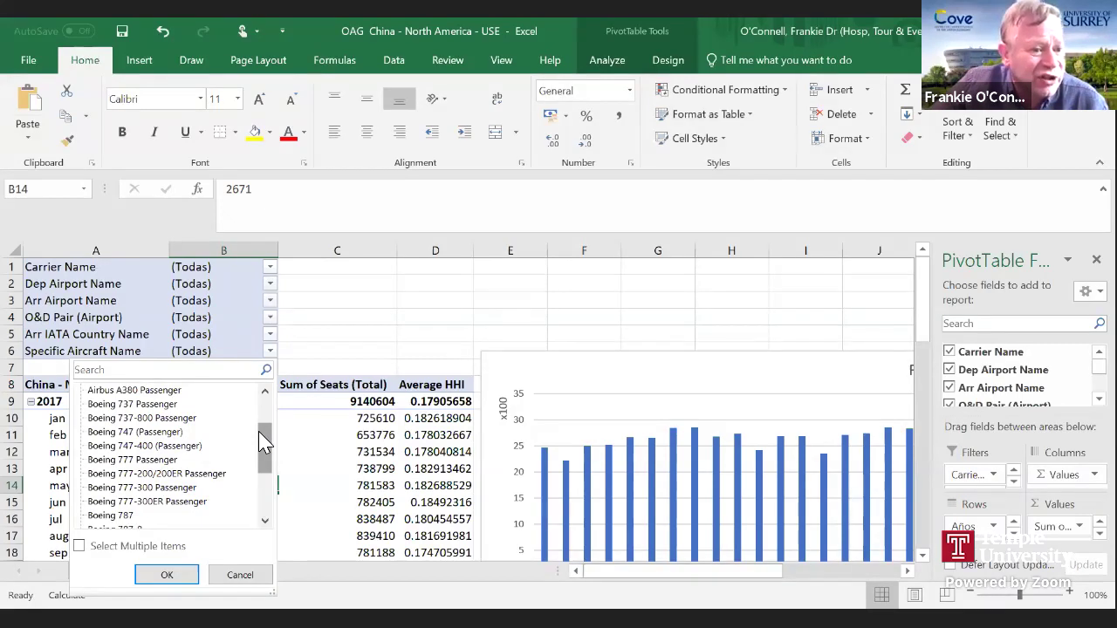
pyautogui.moveTo(264, 442); pyautogui.dragTo(265, 470)
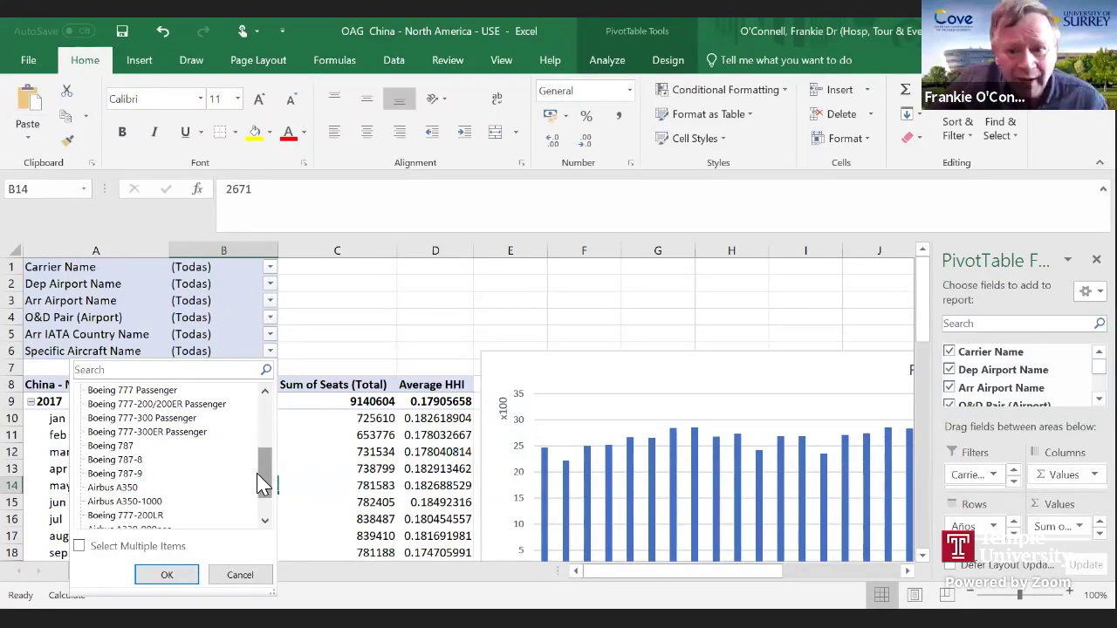
pyautogui.moveTo(260, 471); pyautogui.dragTo(261, 478)
pyautogui.press('Escape')
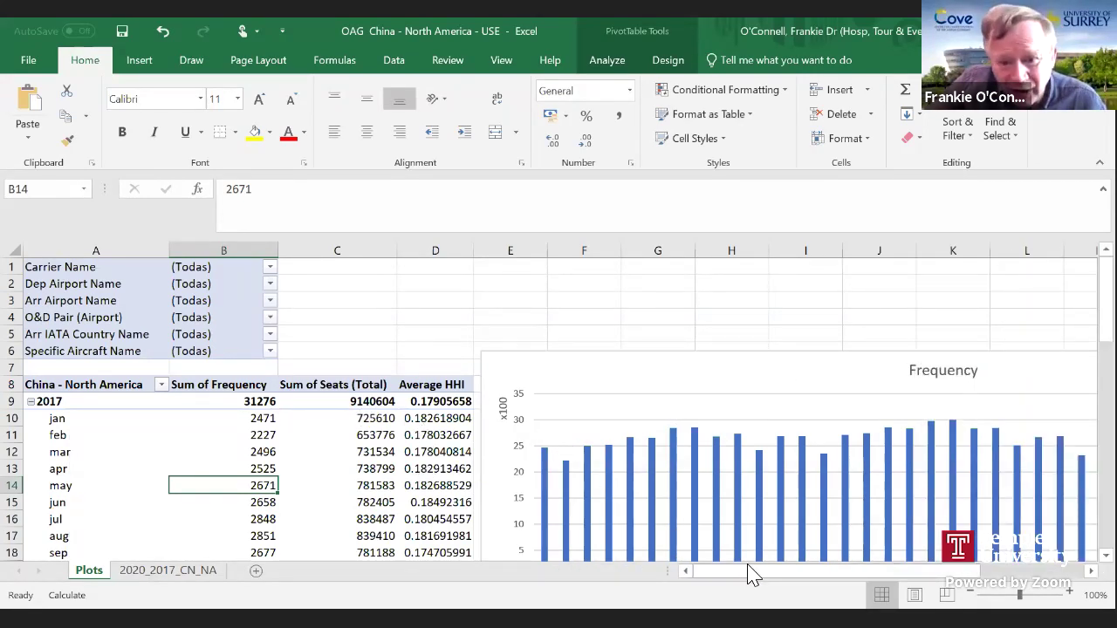
# Scroll the Plots sheet past the Frequency chart to the monthly Seats chart for 2017–2020.
pyautogui.moveTo(783, 580); pyautogui.dragTo(1073, 343)
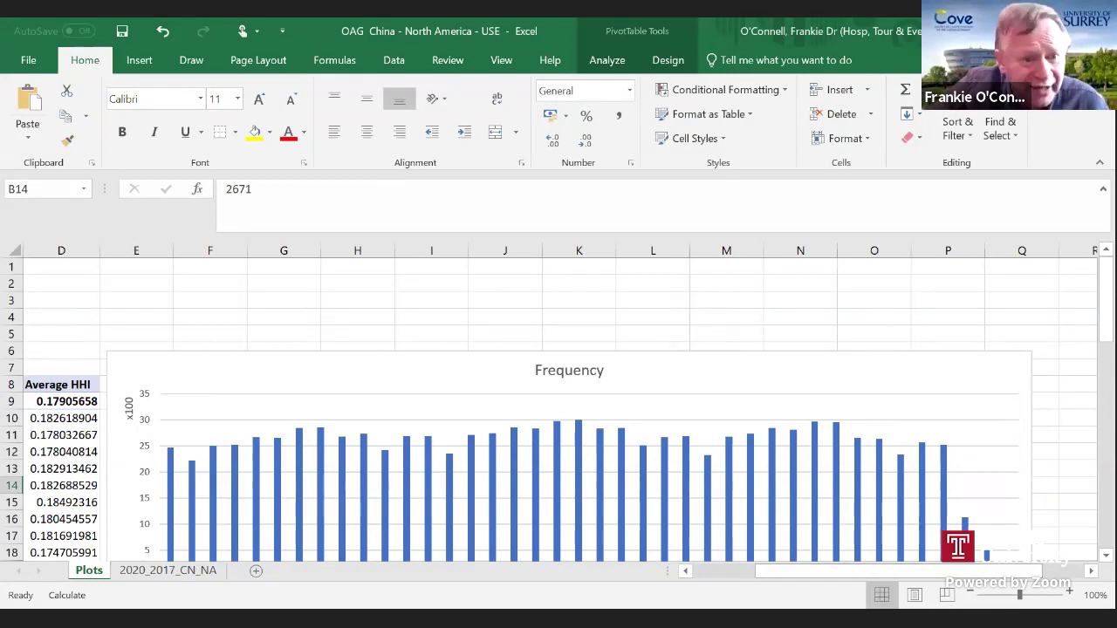
pyautogui.moveTo(1106, 301); pyautogui.dragTo(1105, 319)
pyautogui.scroll(-1, 726, 392)
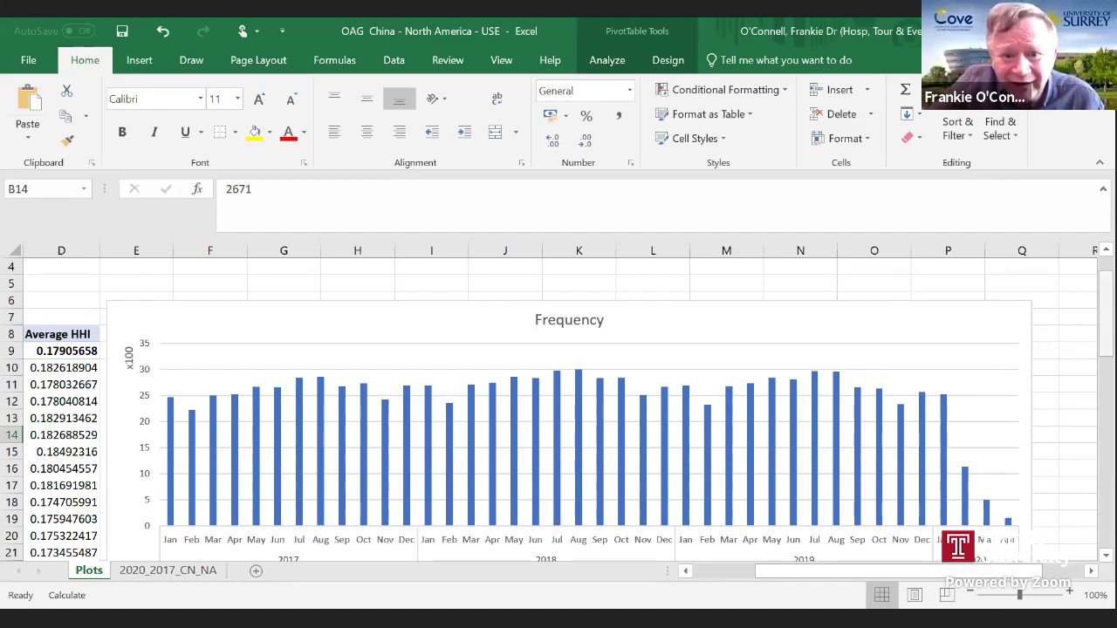
pyautogui.moveTo(1105, 314); pyautogui.dragTo(1105, 359)
pyautogui.click(1077, 418)
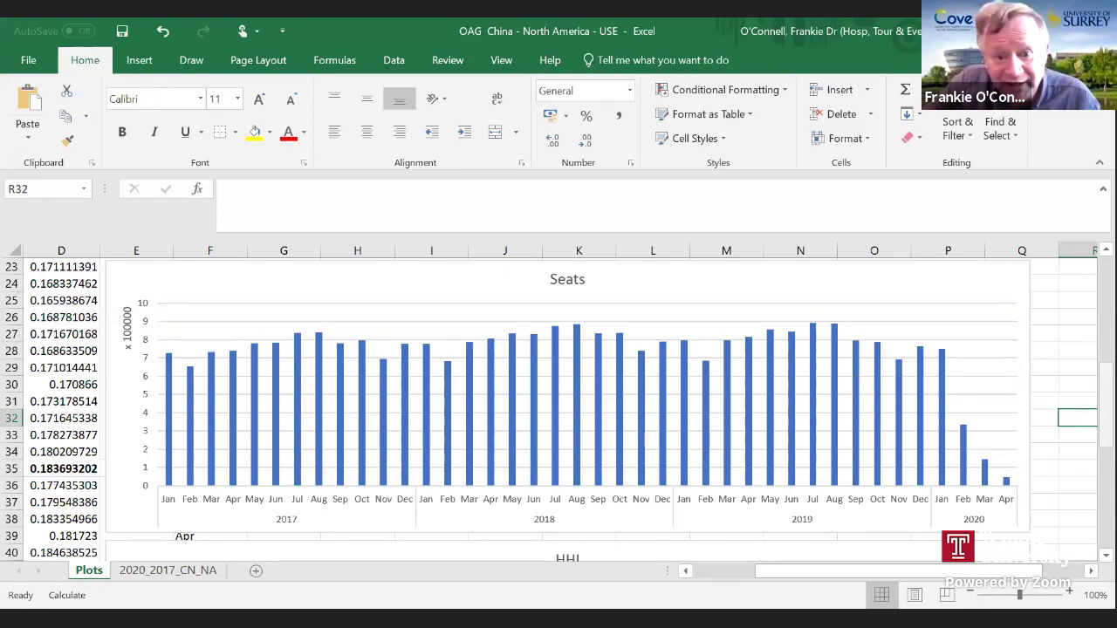
# Bring up rows 52–69 of the Results sheet in the China -North America - USE workbook.
pyautogui.moveTo(1105, 384); pyautogui.dragTo(1105, 441)
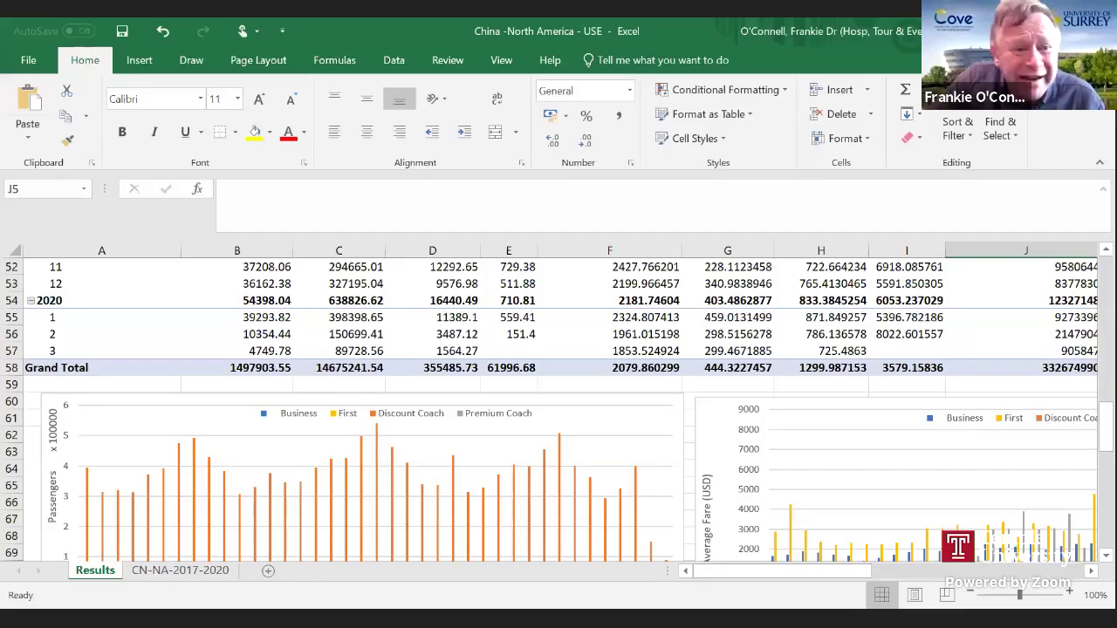
pyautogui.scroll(17, 927, 347)
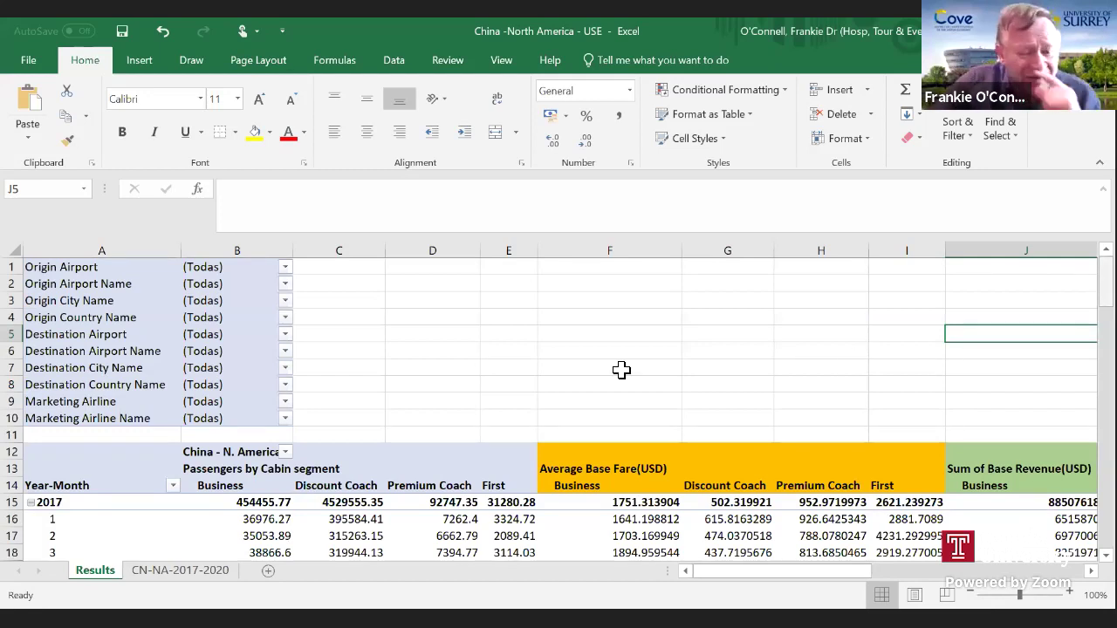
pyautogui.scroll(-3, 207, 308)
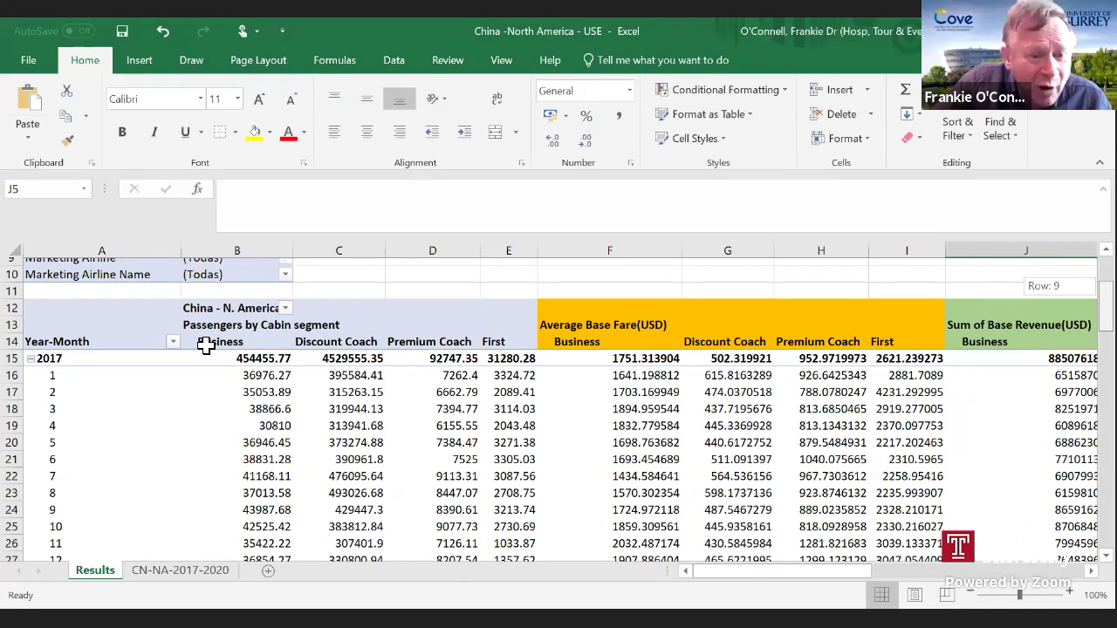
pyautogui.scroll(-1, 205, 345)
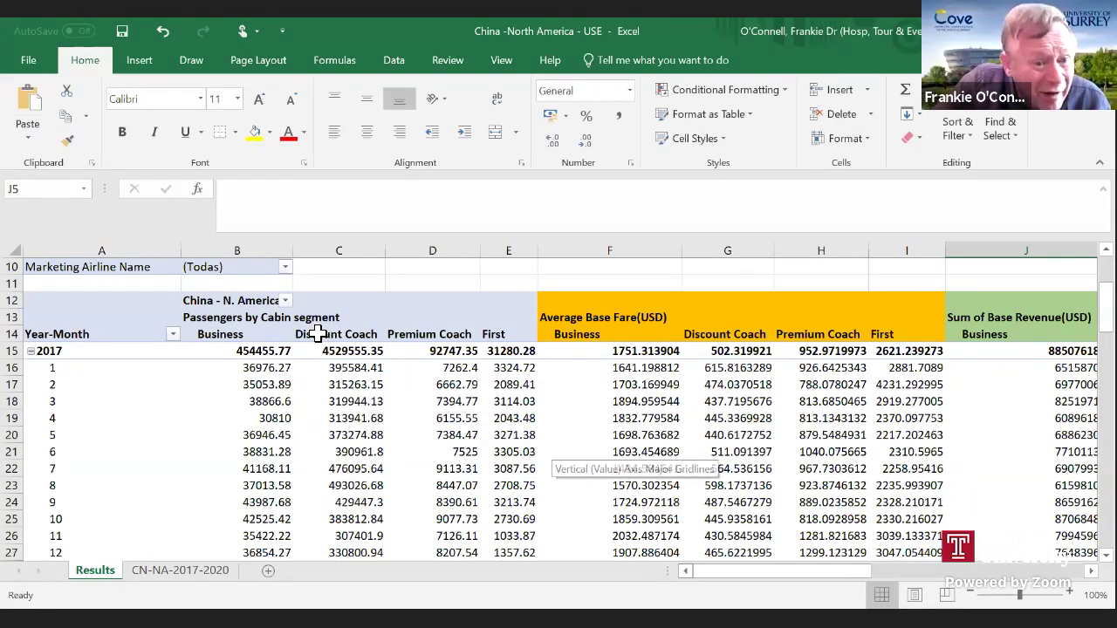
pyautogui.hscroll(3, 306, 358)
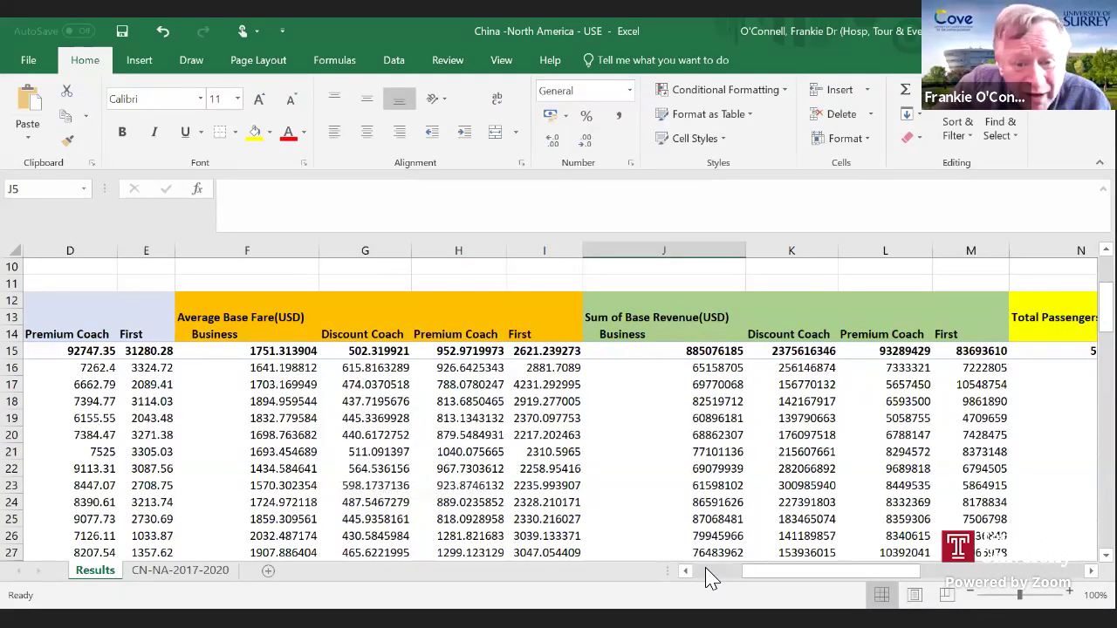
pyautogui.hscroll(-3, 62, 361)
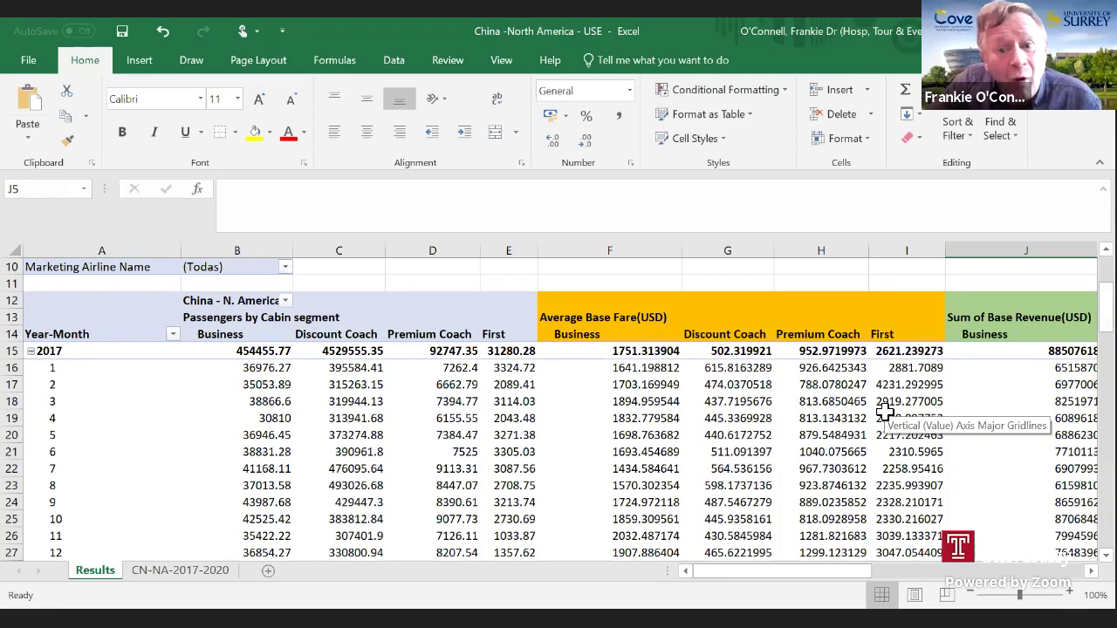
pyautogui.moveTo(885, 414)
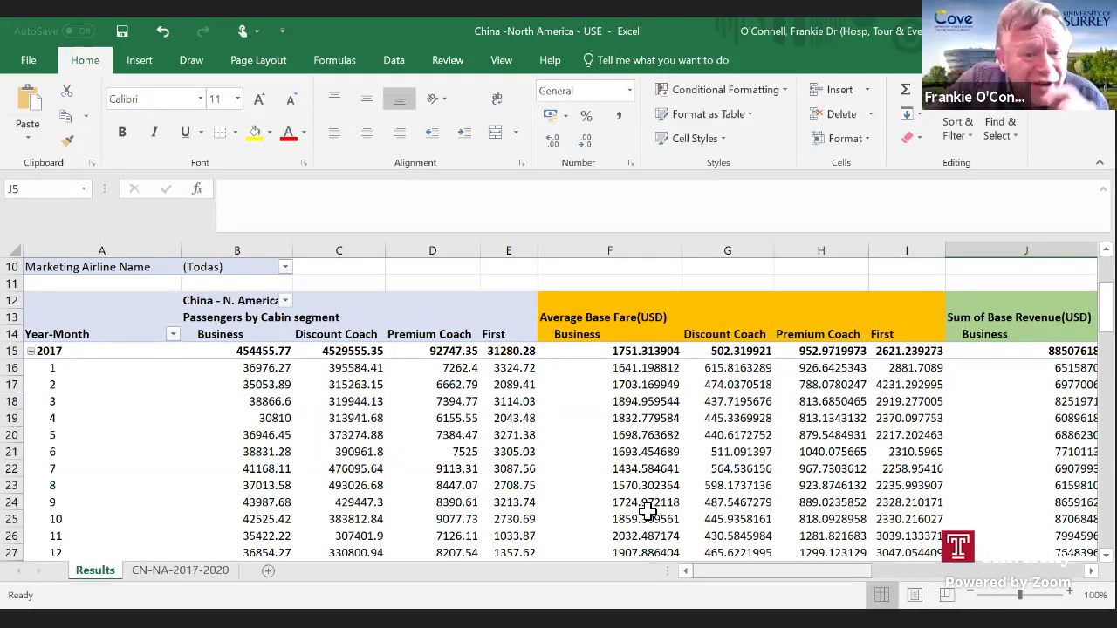
pyautogui.hscroll(2, 646, 510)
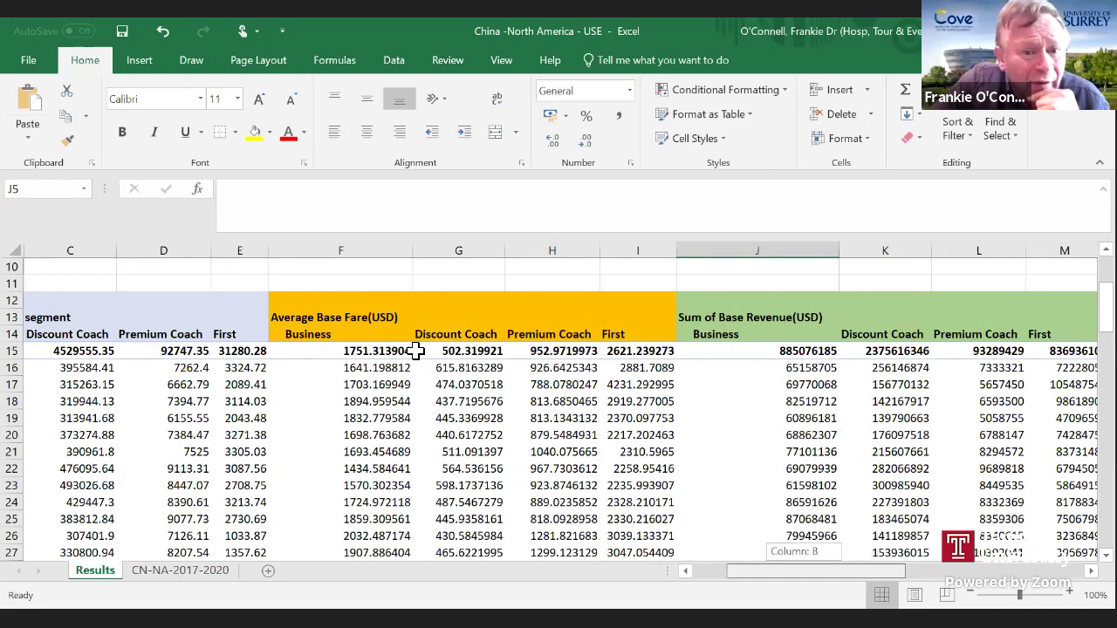
pyautogui.hscroll(4, 506, 404)
pyautogui.click(384, 351)
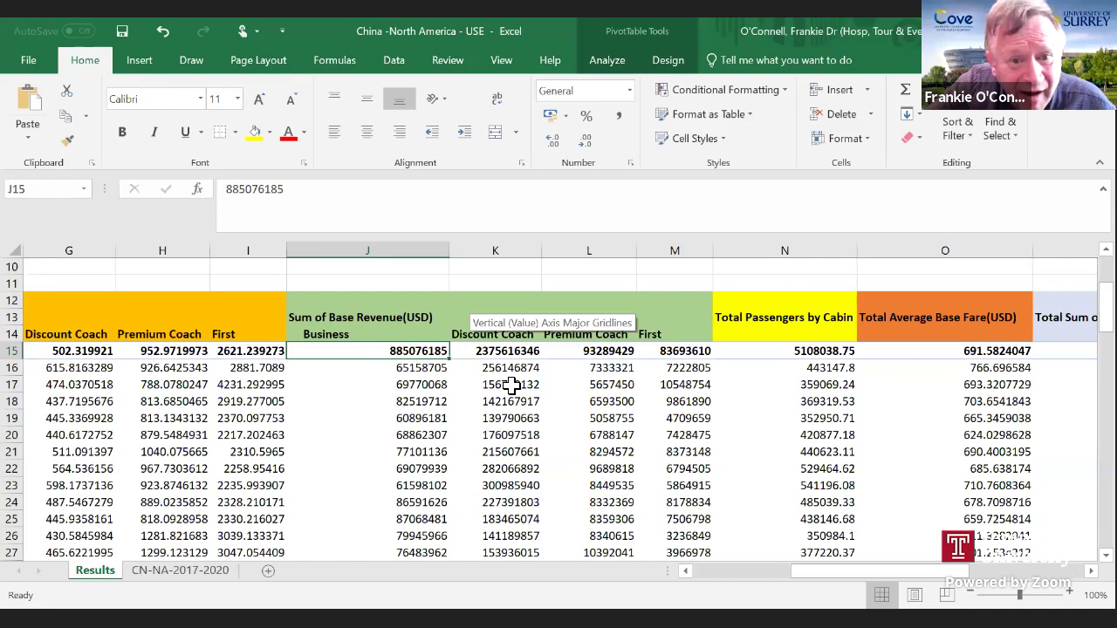
pyautogui.click(517, 354)
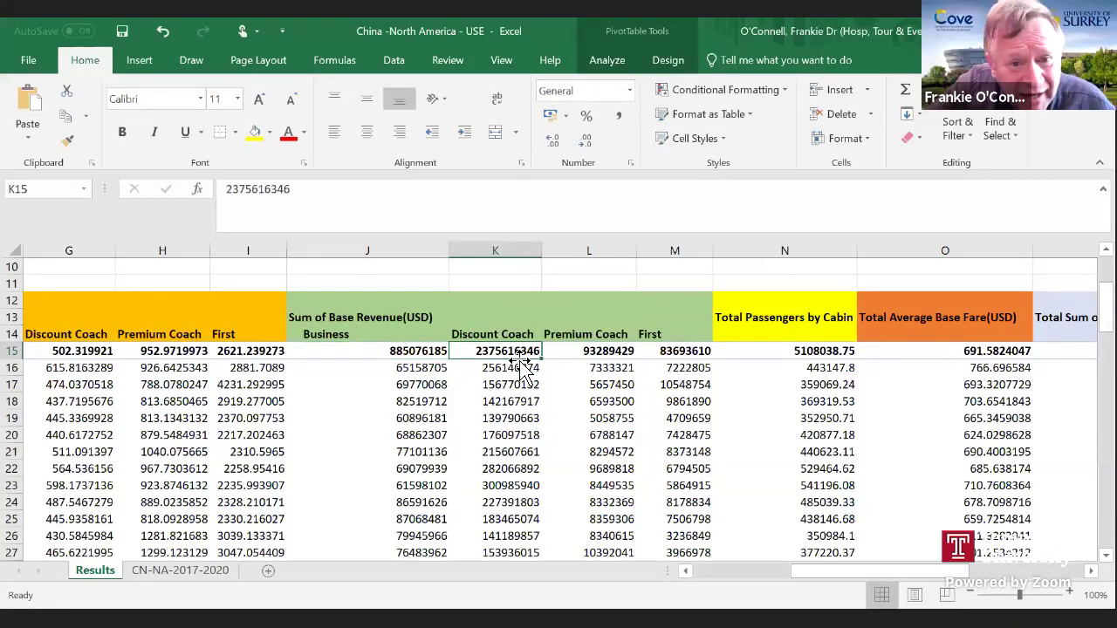
pyautogui.click(607, 357)
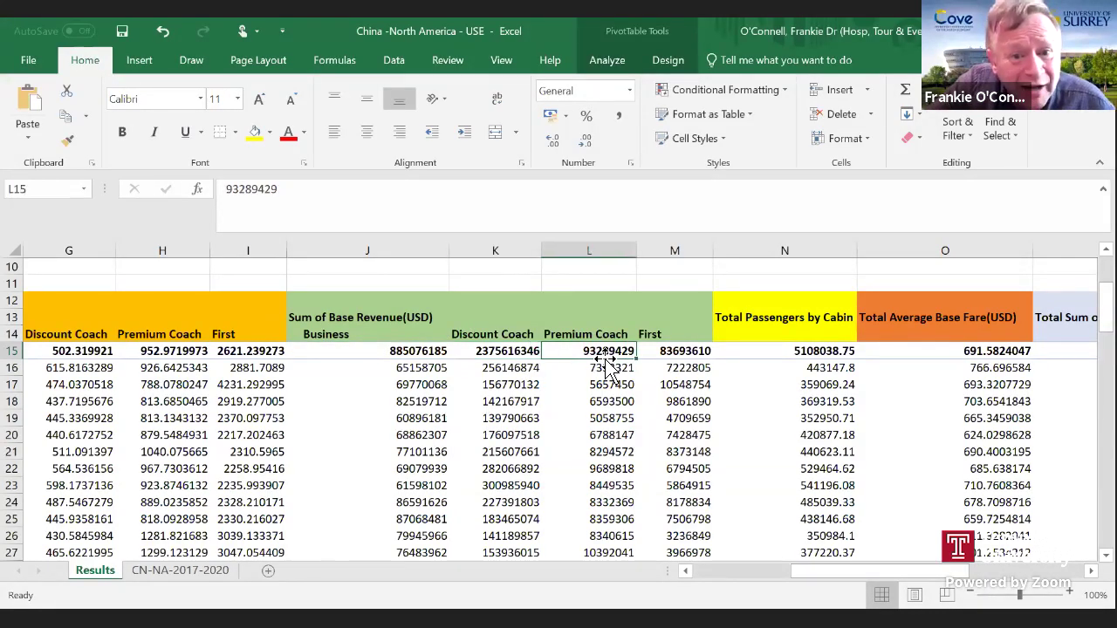
pyautogui.click(690, 351)
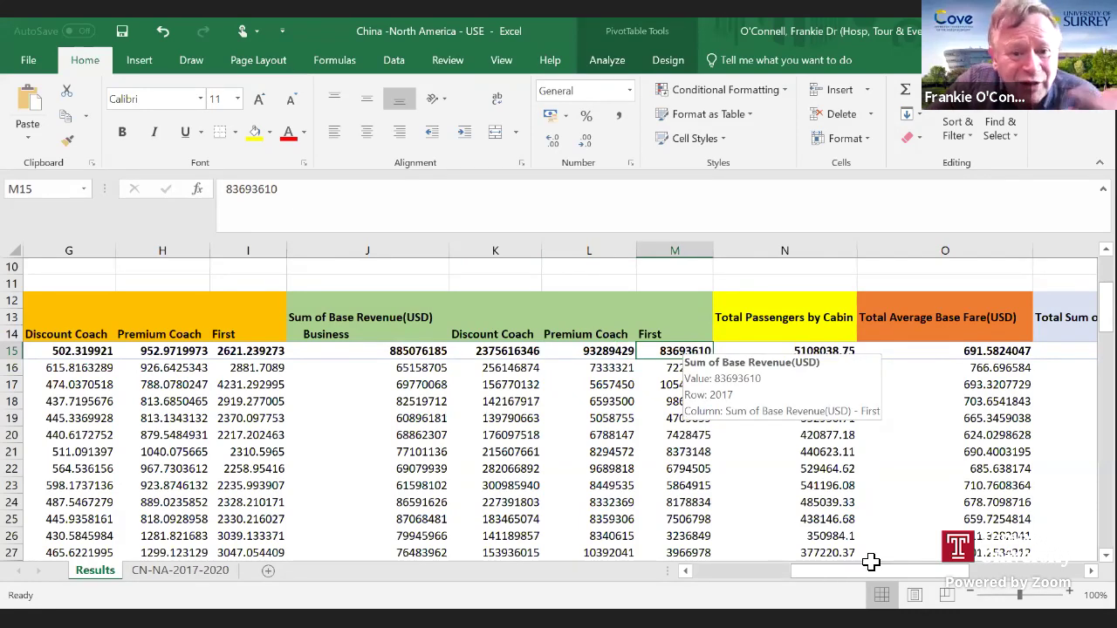
pyautogui.hscroll(3, 871, 561)
pyautogui.hscroll(1, 553, 360)
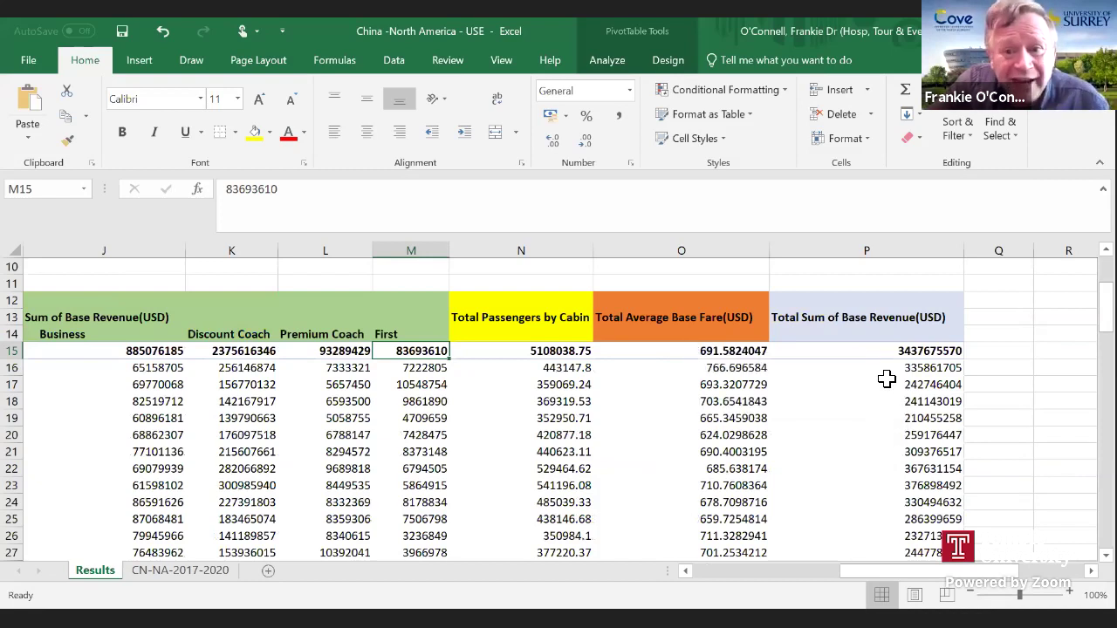
pyautogui.click(878, 352)
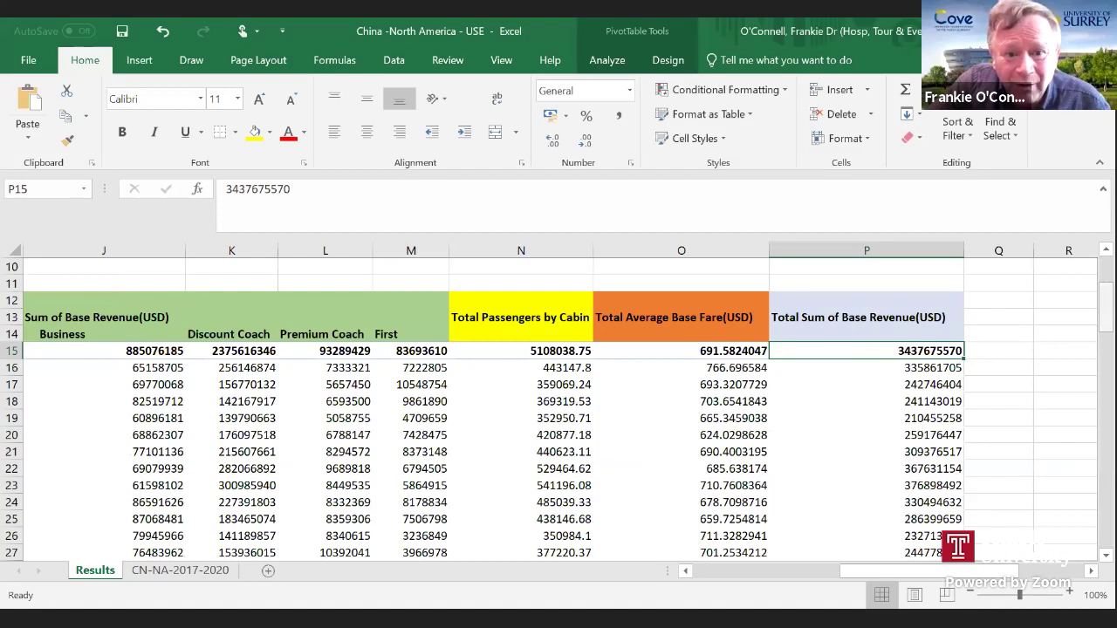
pyautogui.scroll(-10, 980, 586)
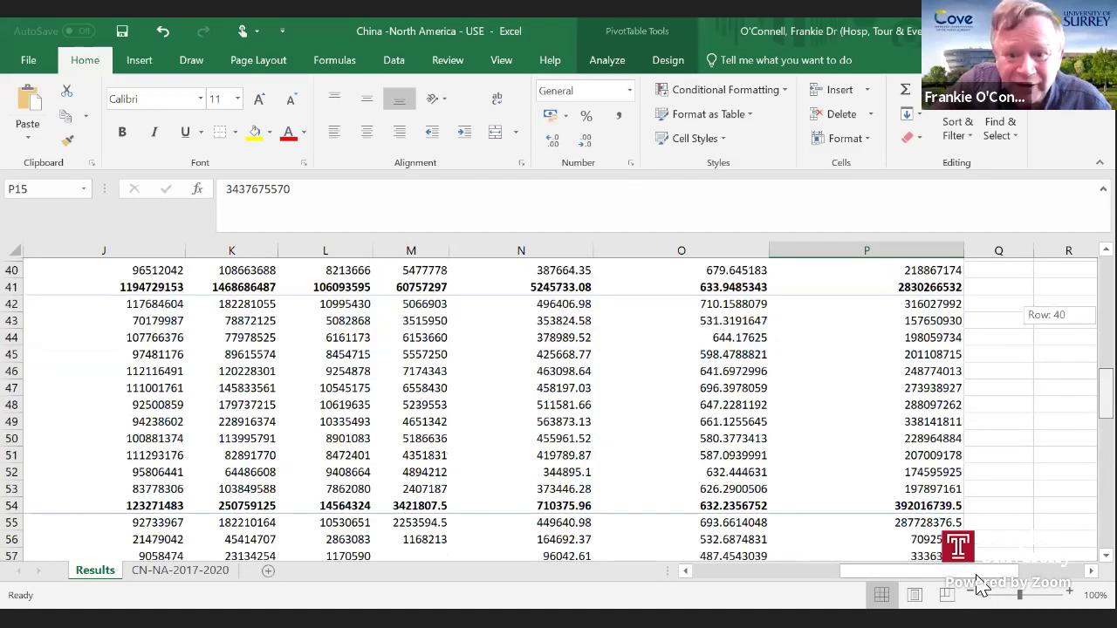
pyautogui.scroll(-7, 1080, 479)
pyautogui.hscroll(-5, 1080, 479)
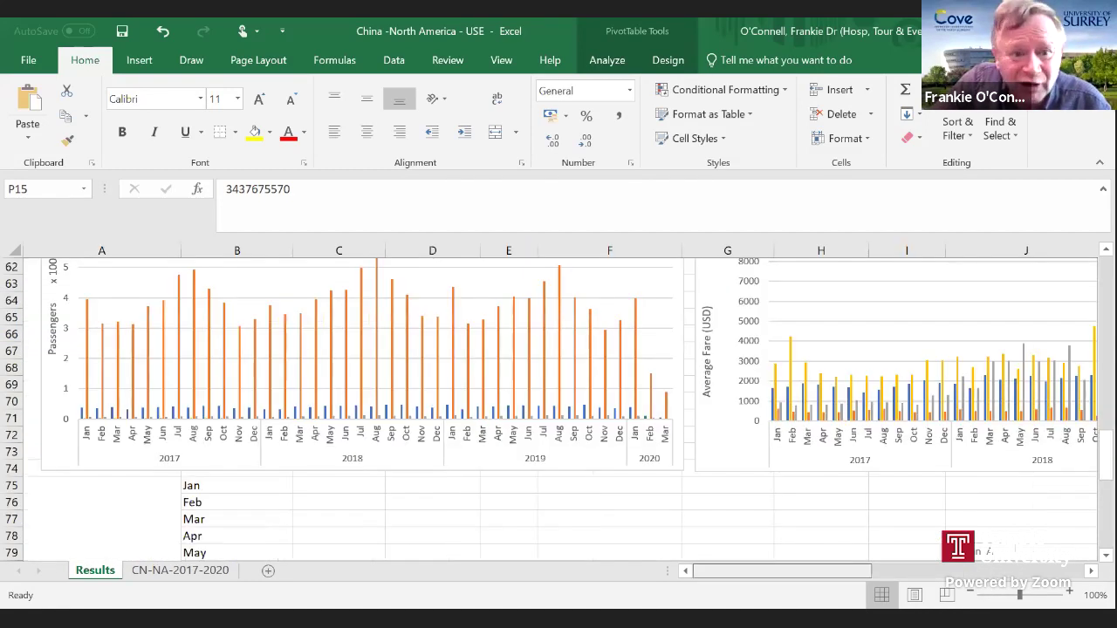
pyautogui.scroll(1, 559, 411)
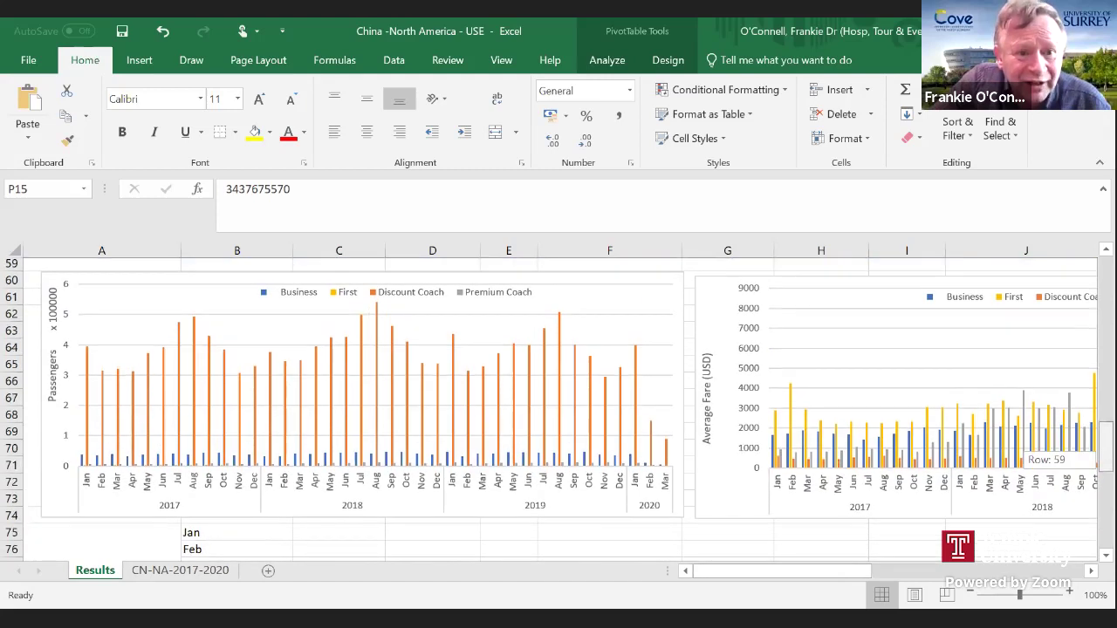
pyautogui.hscroll(3, 836, 519)
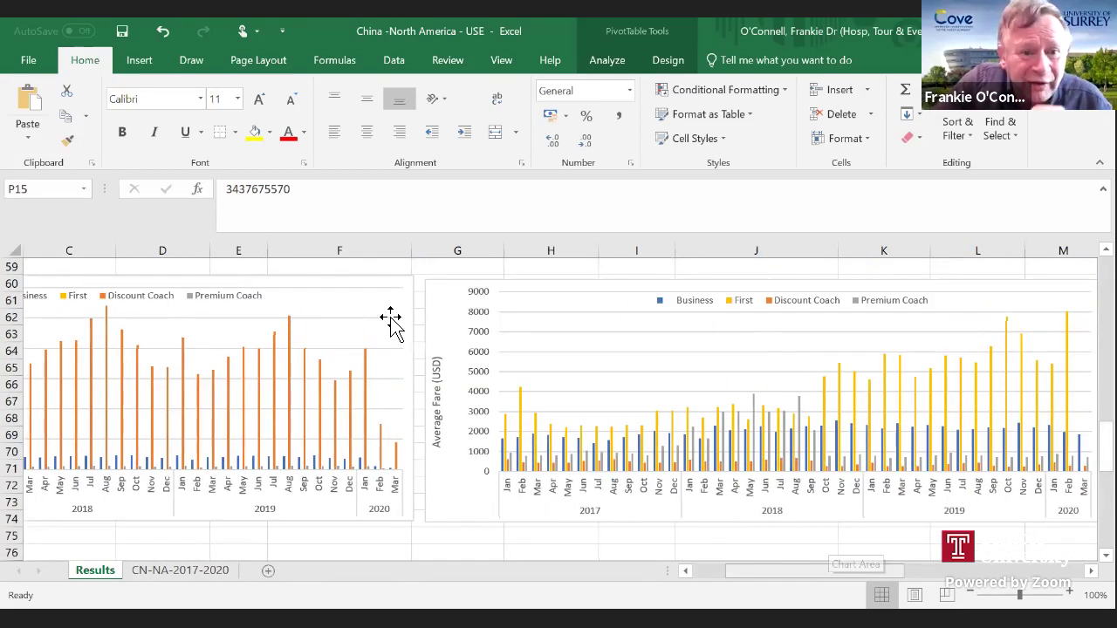
pyautogui.hscroll(-3, 270, 366)
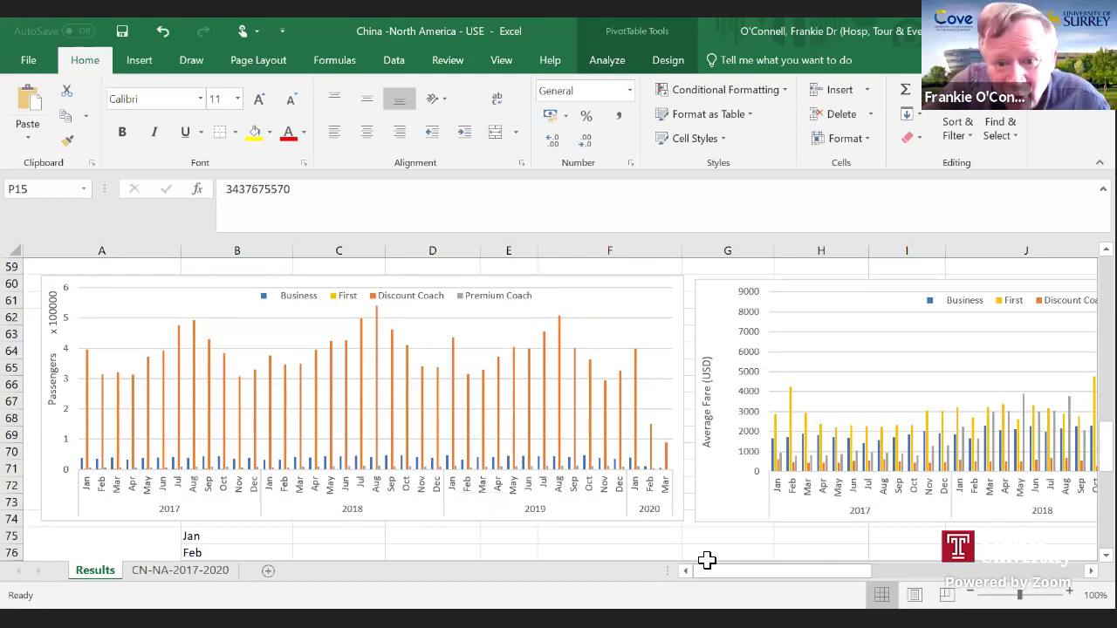
# Scroll across to the revenue chart, then close the workbook with Don't Save.
pyautogui.moveTo(720, 574); pyautogui.dragTo(781, 581)
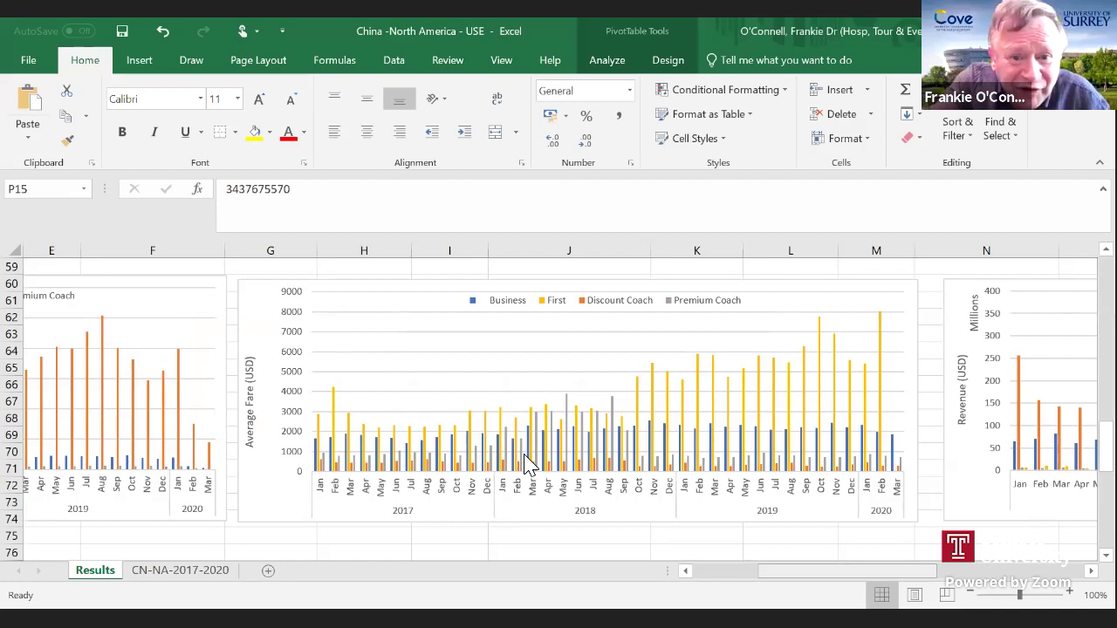
pyautogui.moveTo(527, 463)
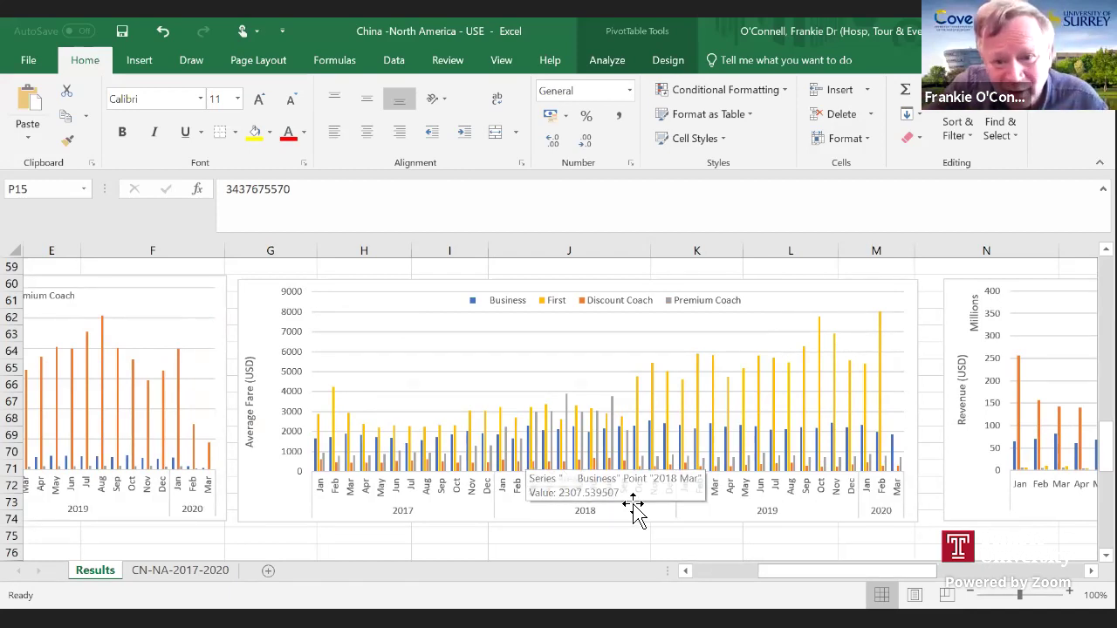
pyautogui.moveTo(787, 579); pyautogui.dragTo(916, 586)
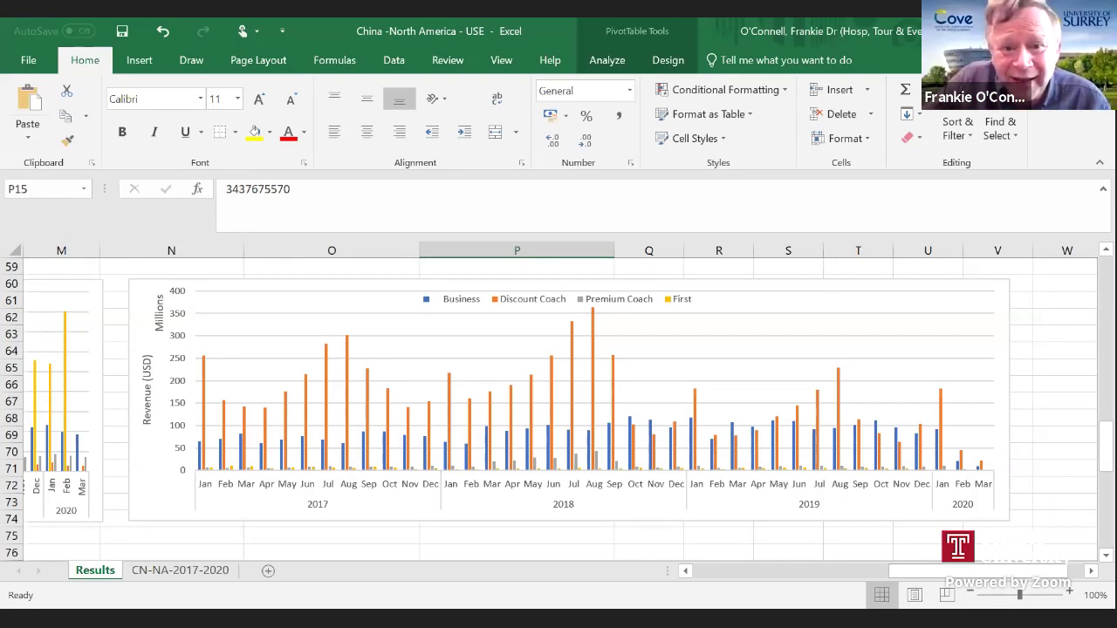
pyautogui.hotkey('alt', 'F4')
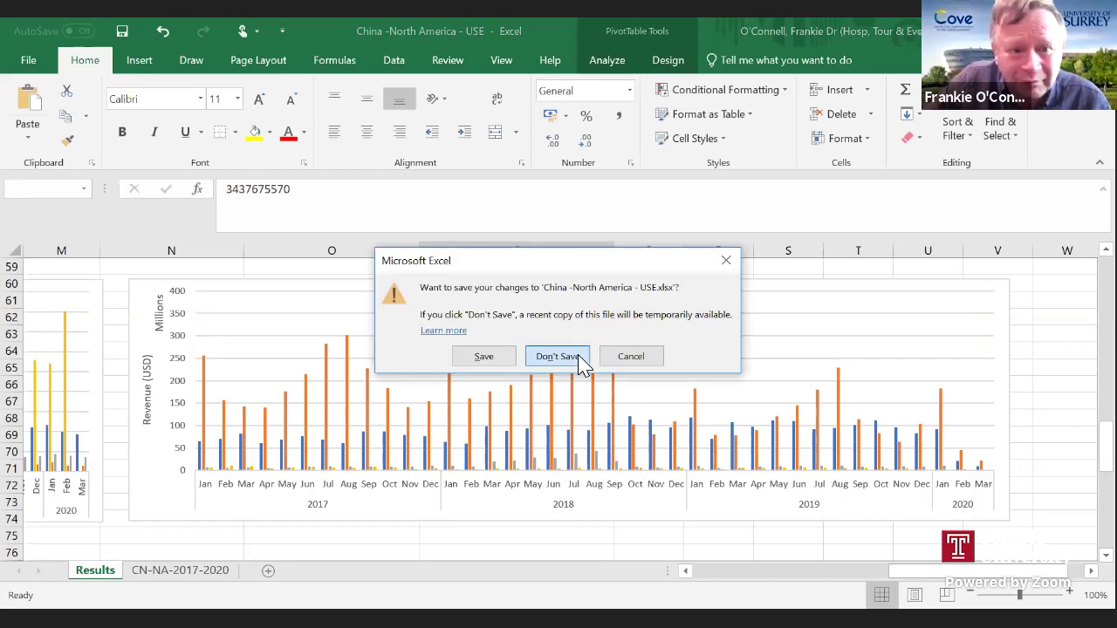
pyautogui.click(554, 357)
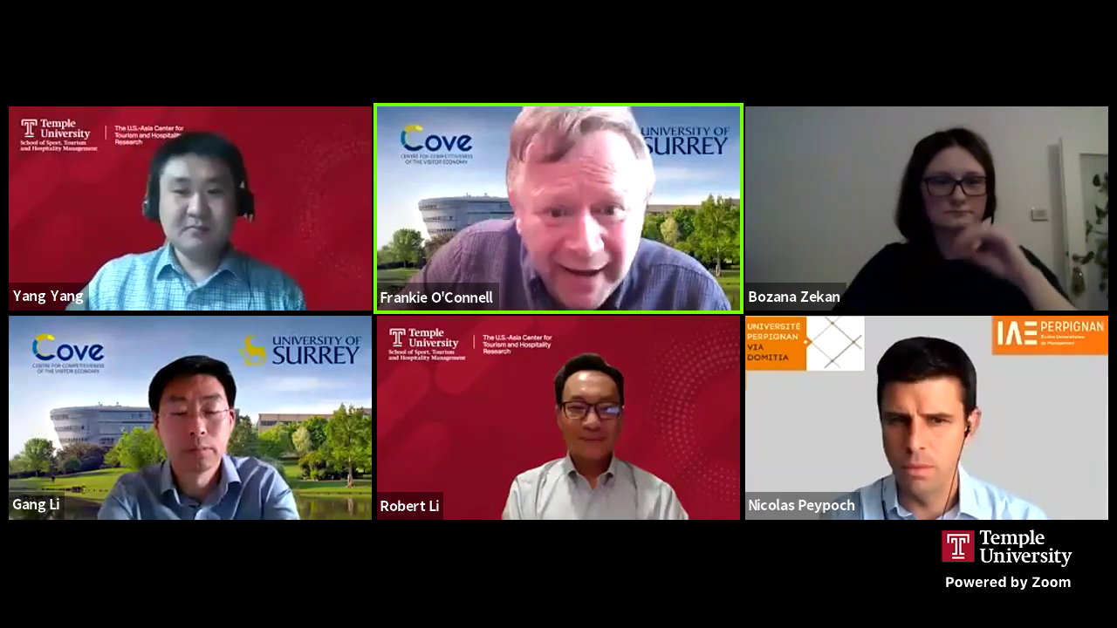